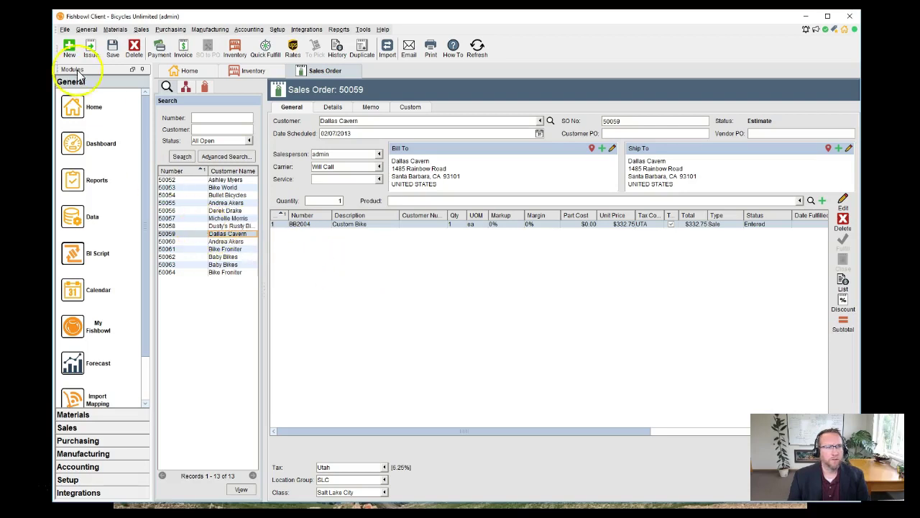
# Step: Start a blank sales order, discard it without saving, and open the first Baby Bikes sales order in the list
pyautogui.click(69, 46)
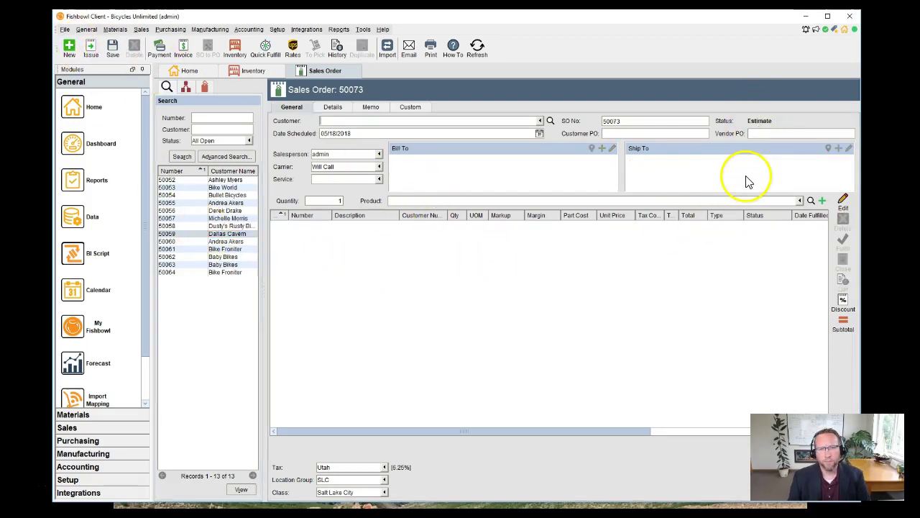
pyautogui.click(223, 257)
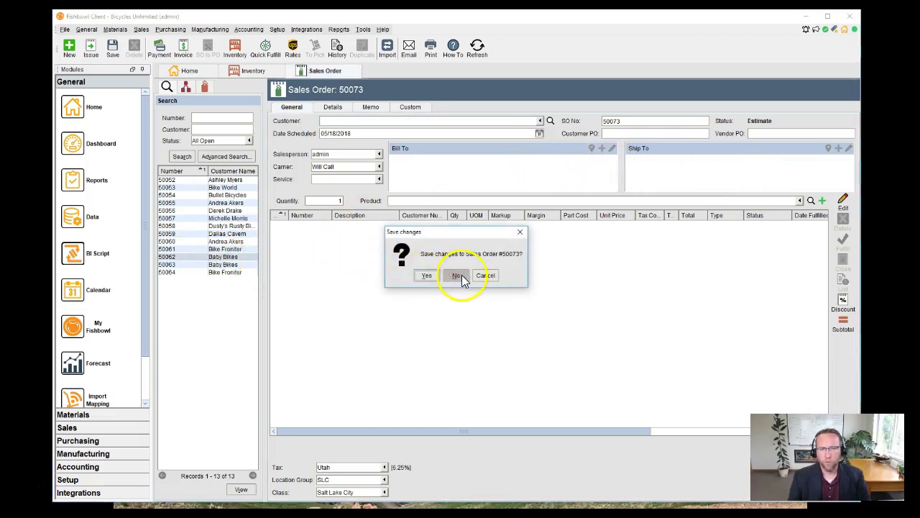
pyautogui.click(520, 231)
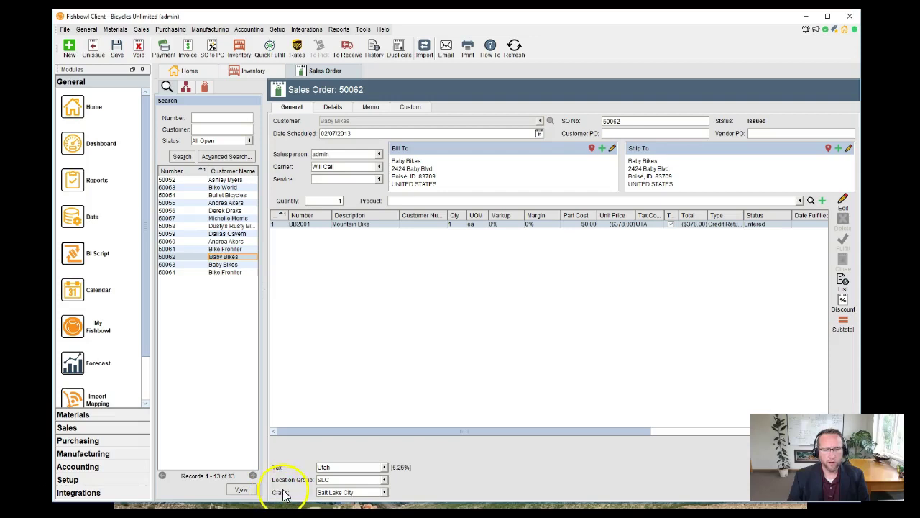
# Step: Review the class choices for the Baby Bikes order and for its Mountain Bike line item, leaving both unchanged
pyautogui.click(384, 492)
pyautogui.click(386, 493)
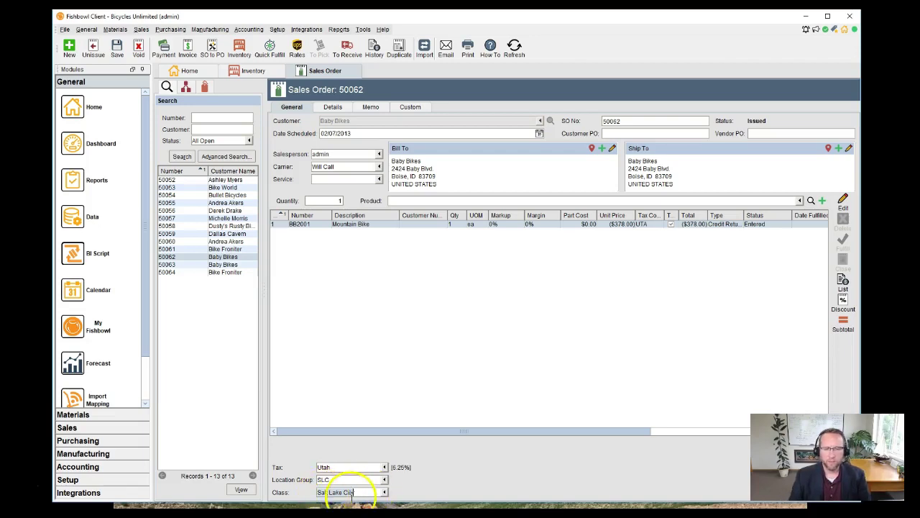
pyautogui.doubleClick(422, 224)
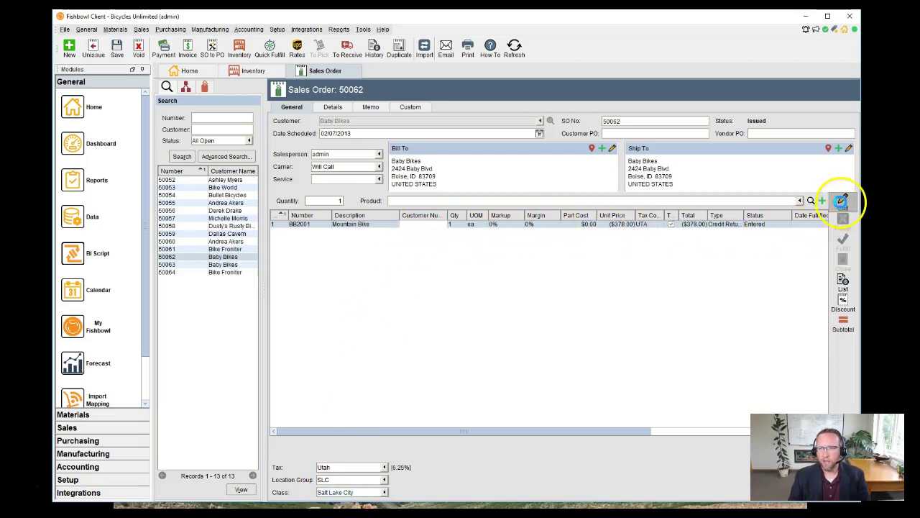
pyautogui.click(843, 202)
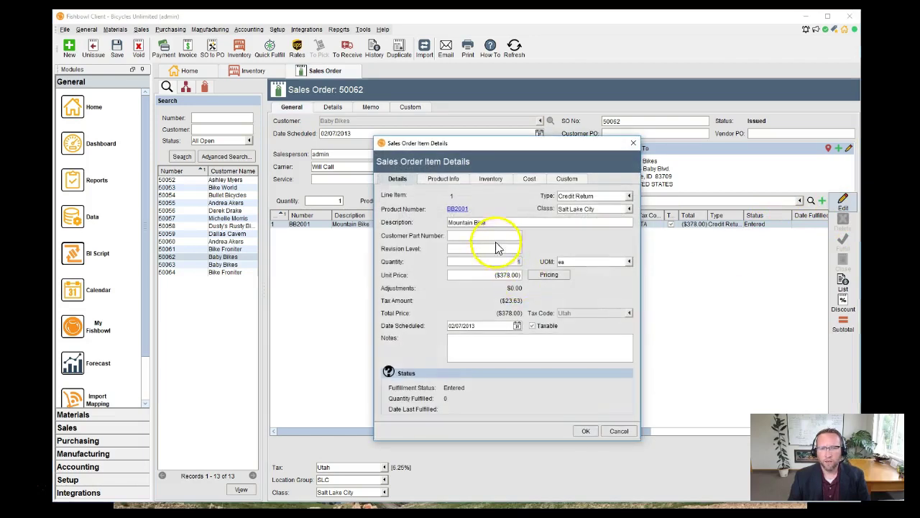
pyautogui.click(629, 208)
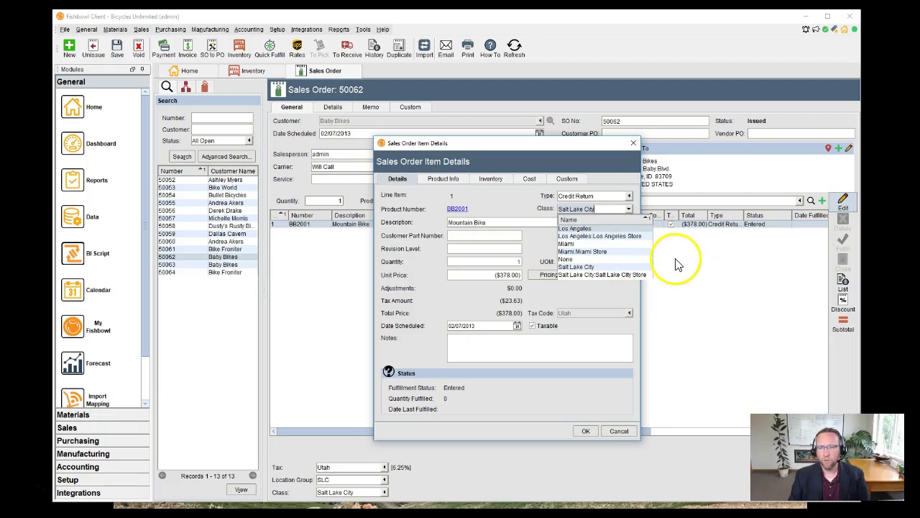
pyautogui.click(633, 144)
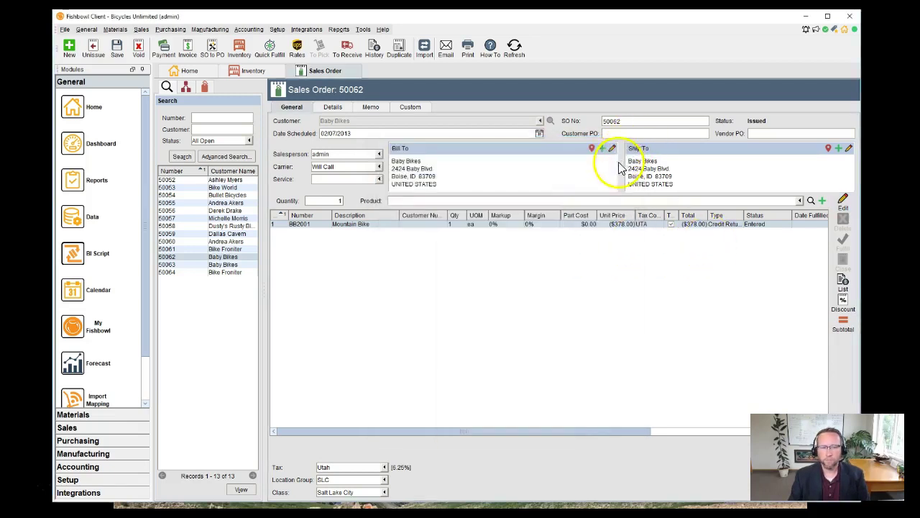
pyautogui.click(360, 493)
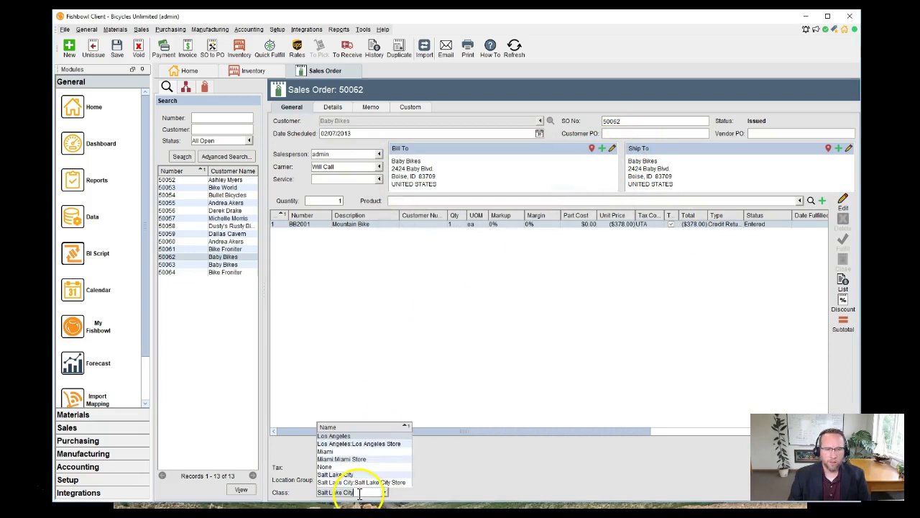
pyautogui.click(421, 327)
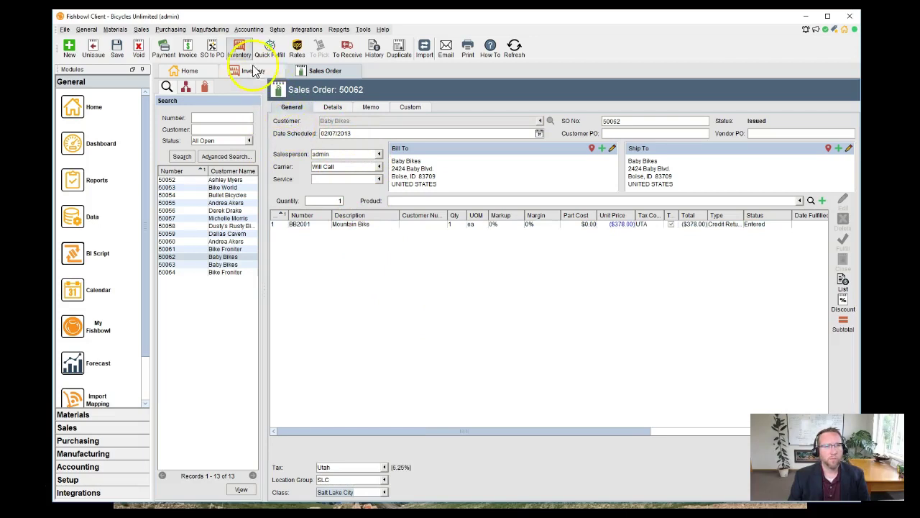
# Step: Open the Bike World customer record and view the class choices in its details
pyautogui.click(140, 29)
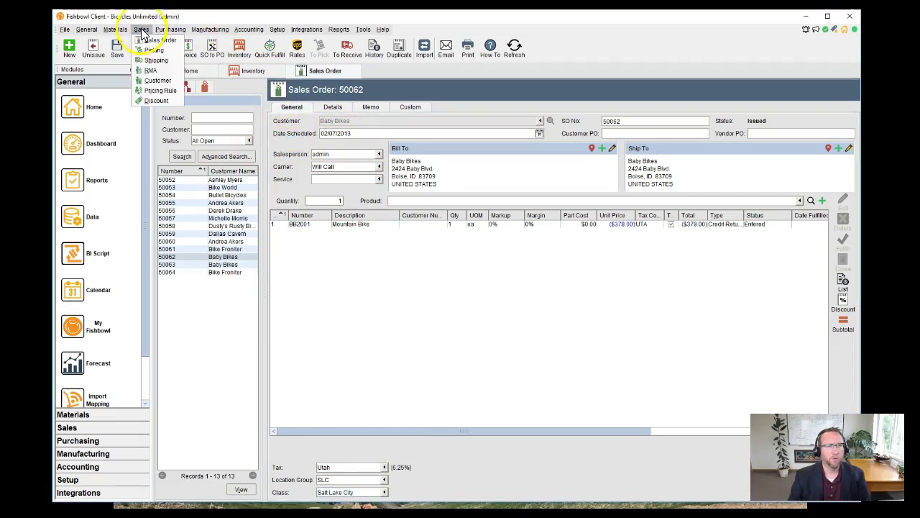
pyautogui.click(157, 81)
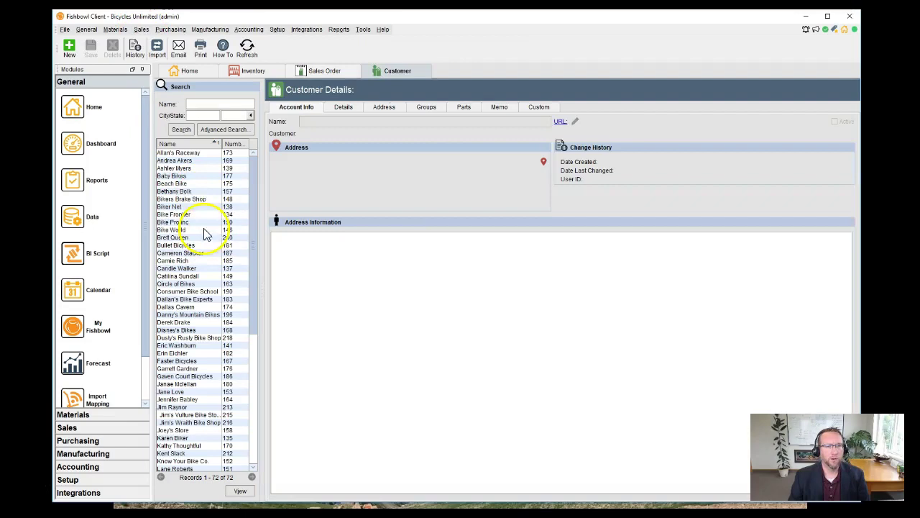
pyautogui.click(204, 230)
pyautogui.click(340, 106)
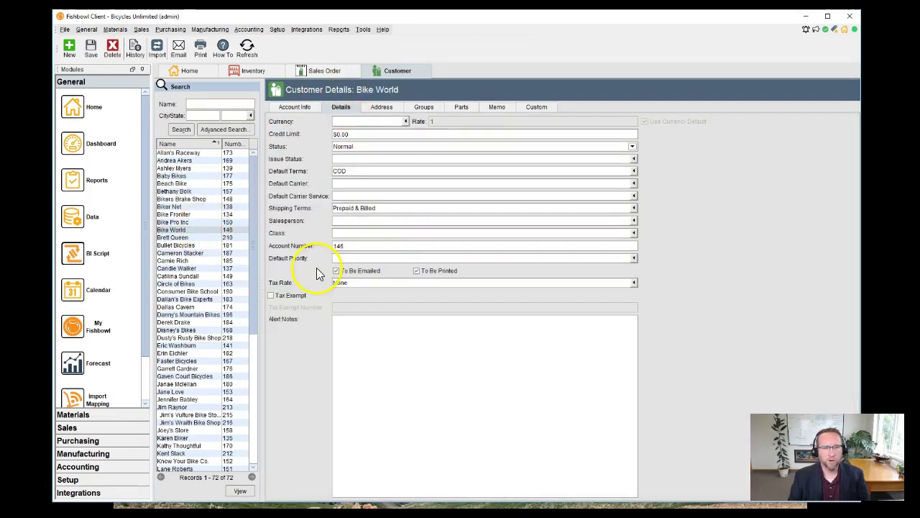
pyautogui.click(365, 233)
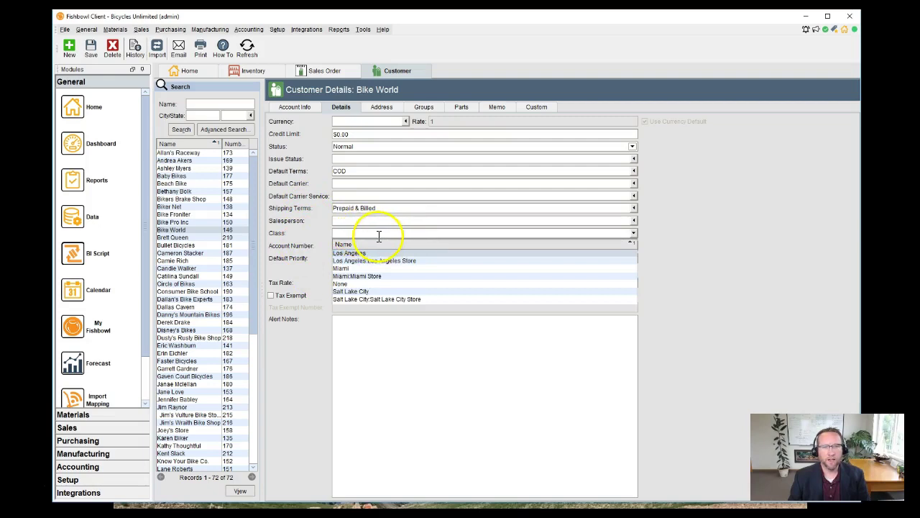
# Step: Return to the Baby Bikes sales order and examine its class and location group choices without changing them
pyautogui.click(320, 75)
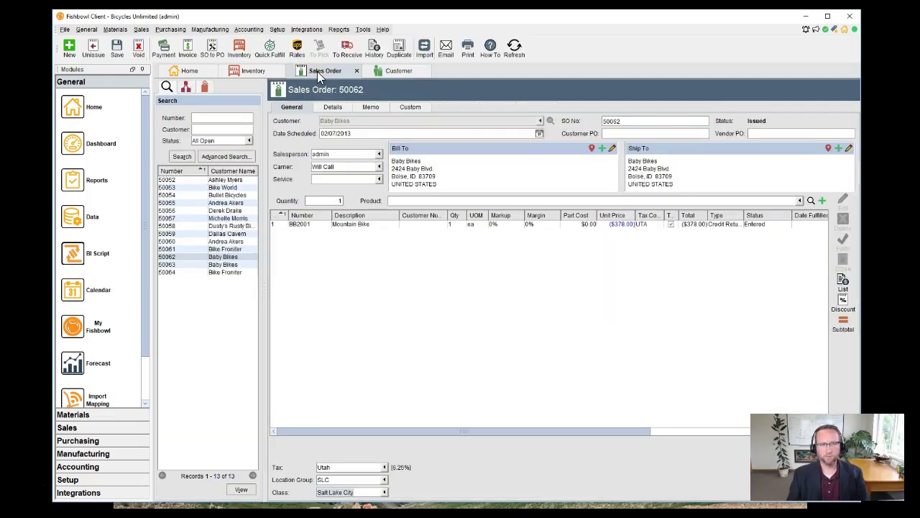
pyautogui.click(324, 491)
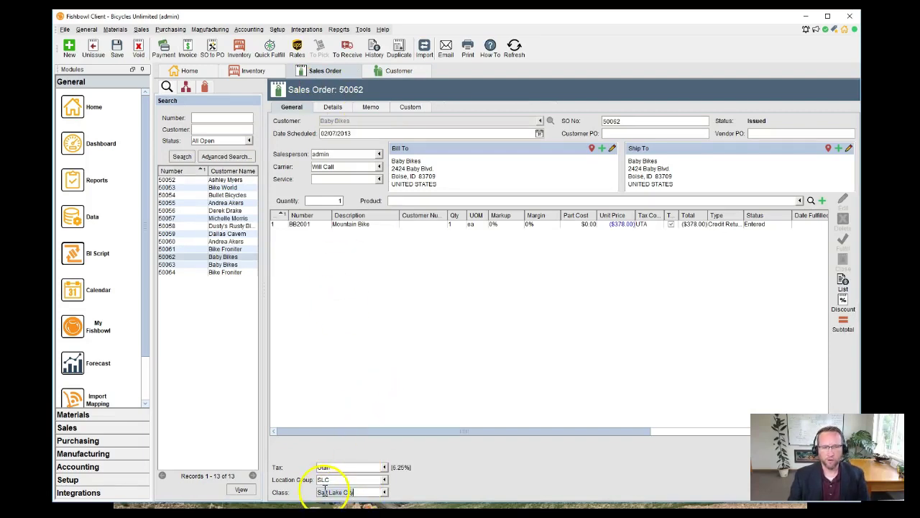
pyautogui.click(361, 493)
pyautogui.click(391, 478)
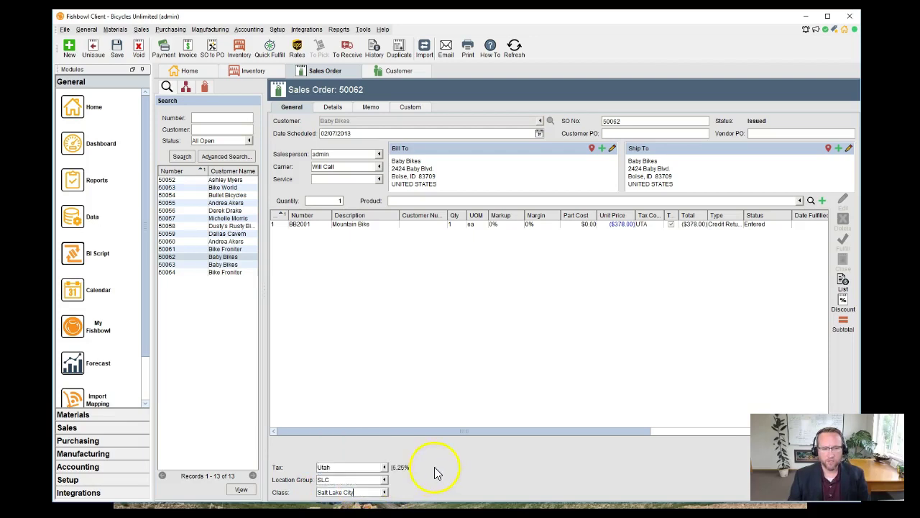
pyautogui.click(352, 482)
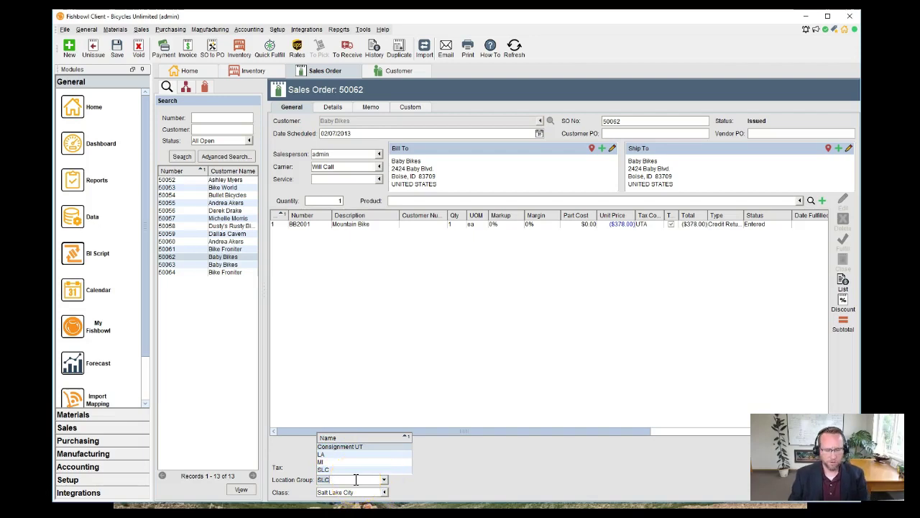
pyautogui.click(452, 333)
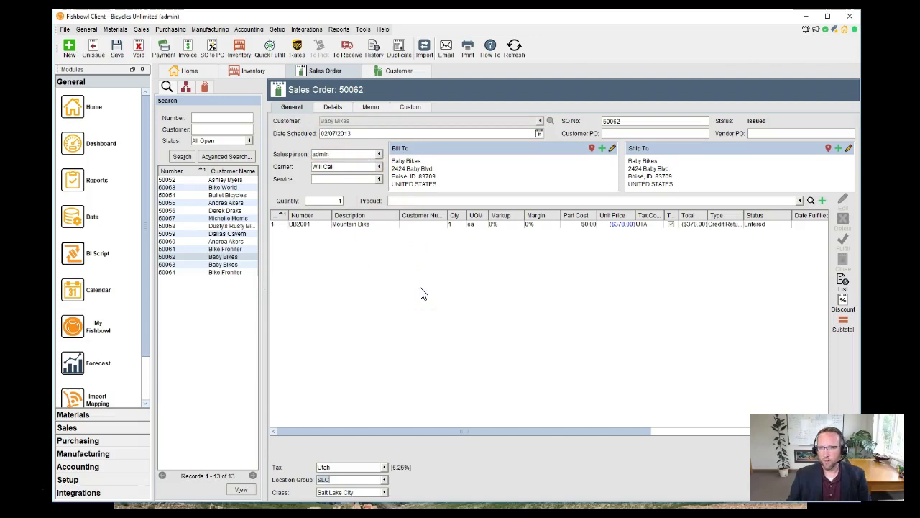
# Step: Open the Dallas Cavern sales order, view the cost information of its Custom Bike line item, and cancel the item details
pyautogui.doubleClick(420, 224)
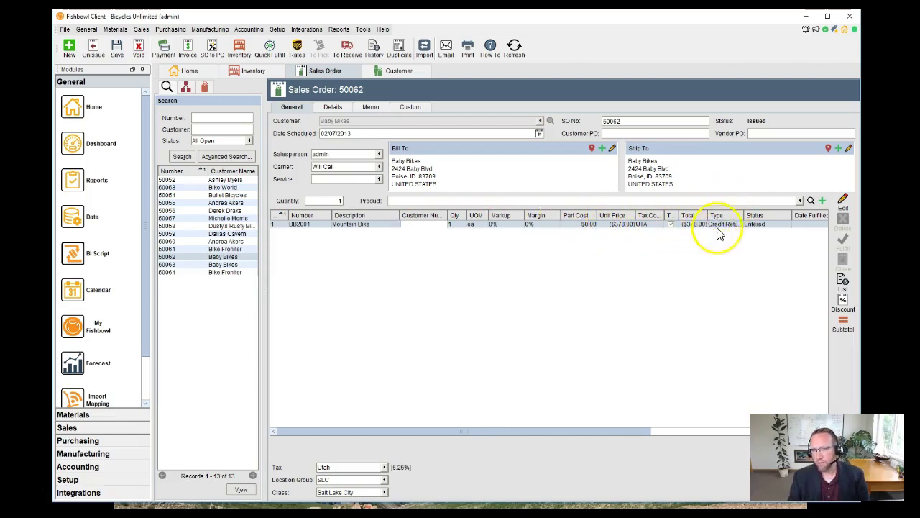
pyautogui.click(224, 234)
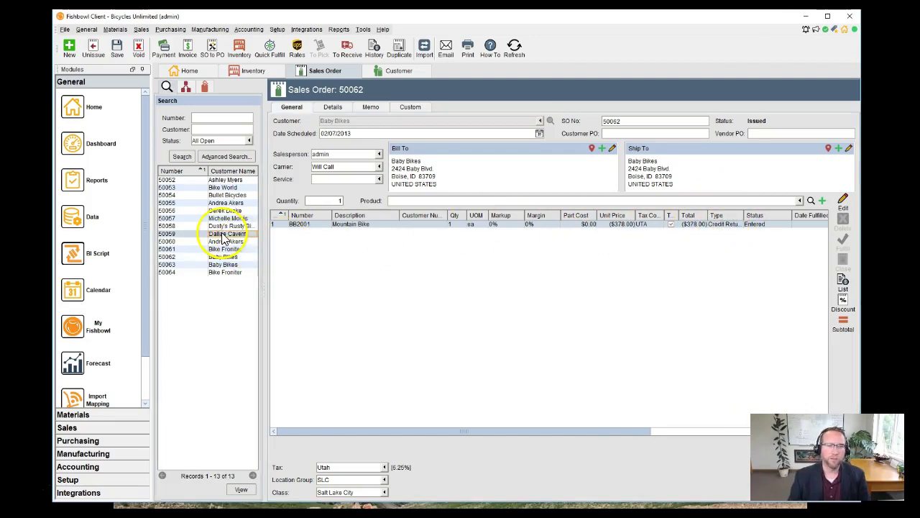
pyautogui.click(425, 275)
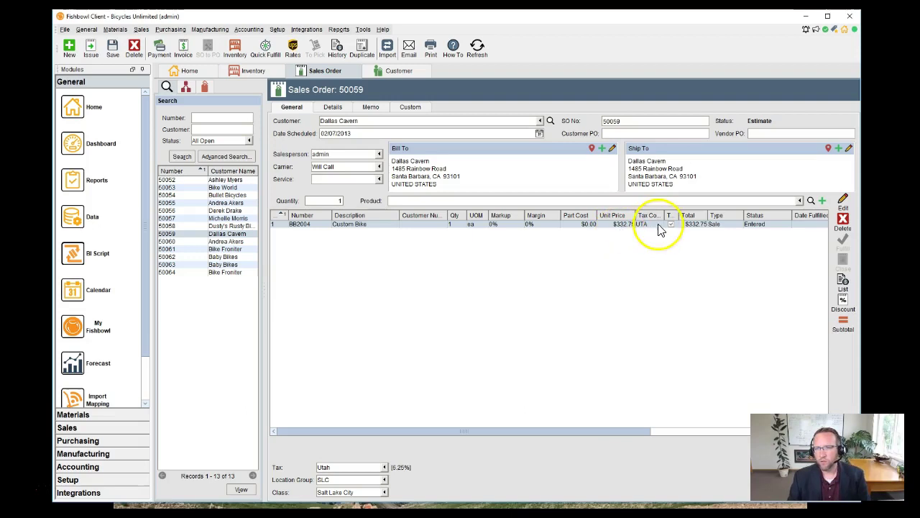
pyautogui.click(843, 201)
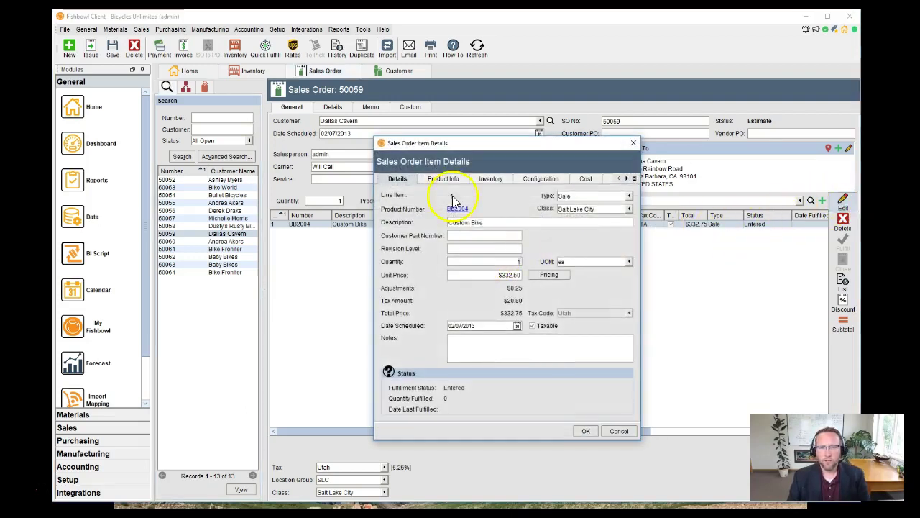
pyautogui.click(585, 179)
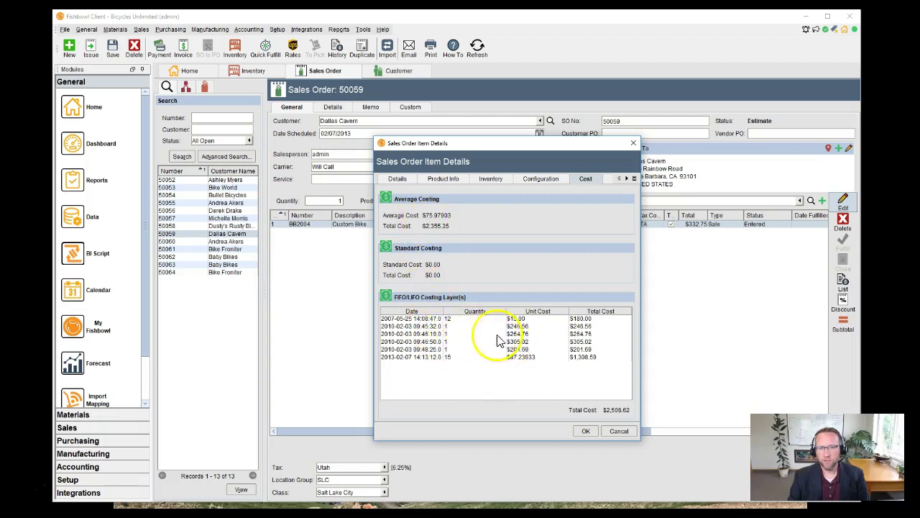
pyautogui.click(618, 431)
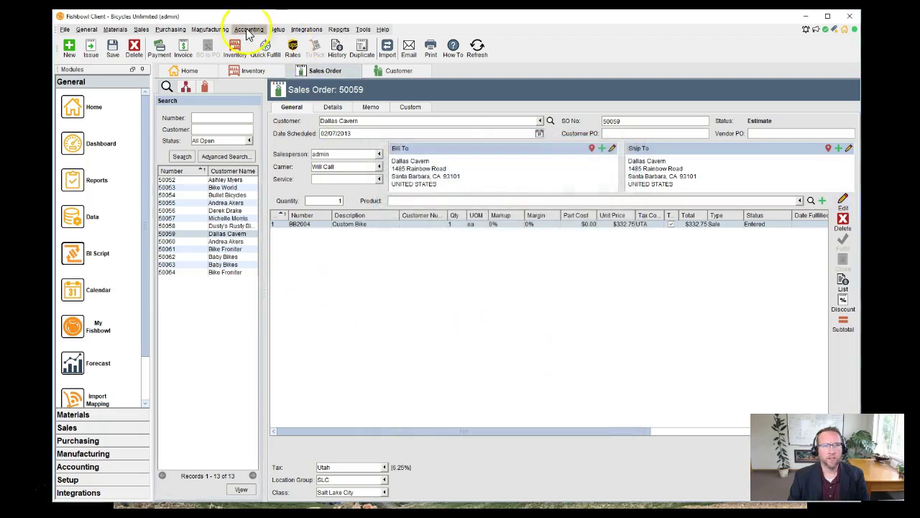
# Step: Check the company's costing method in the Accounting module options and close them without changes
pyautogui.click(251, 31)
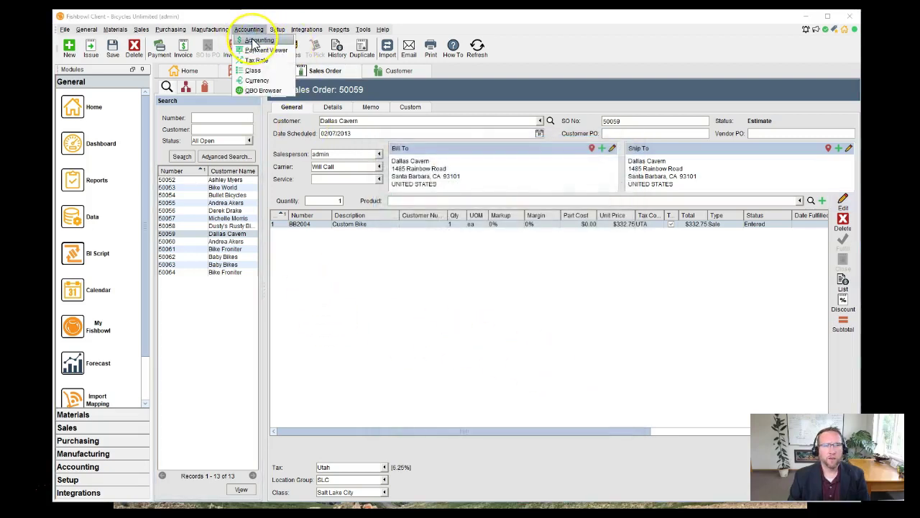
pyautogui.click(253, 45)
pyautogui.click(364, 30)
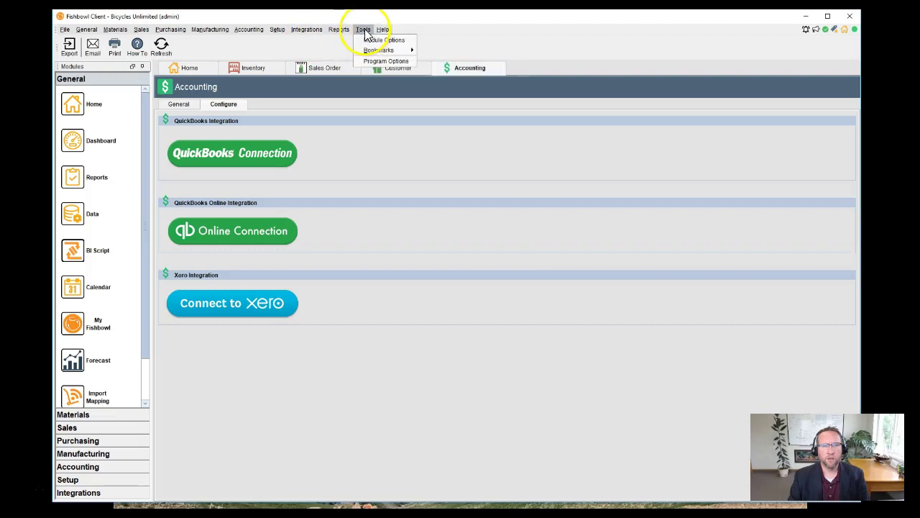
pyautogui.click(331, 31)
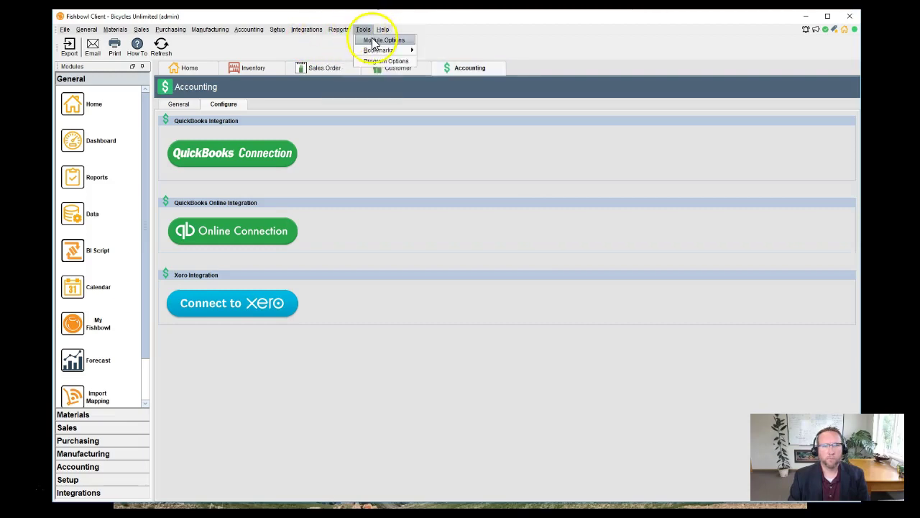
pyautogui.click(373, 40)
pyautogui.click(601, 182)
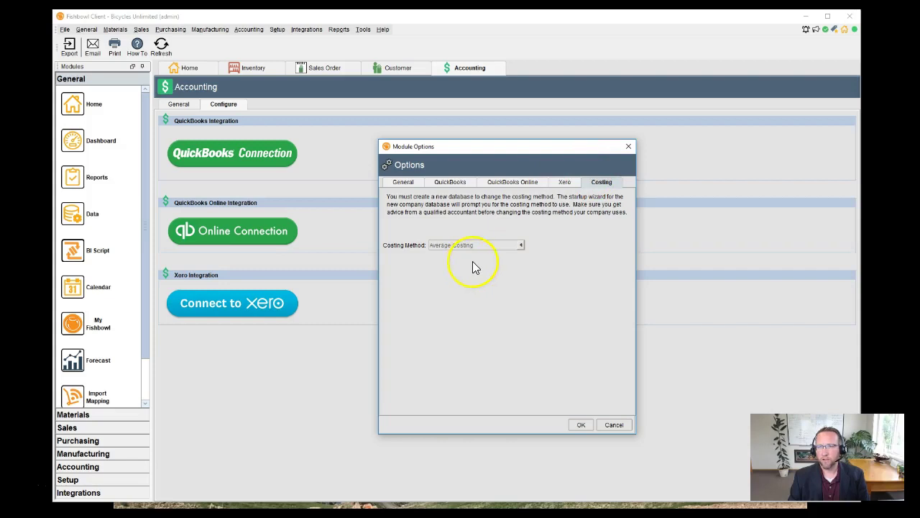
pyautogui.click(630, 146)
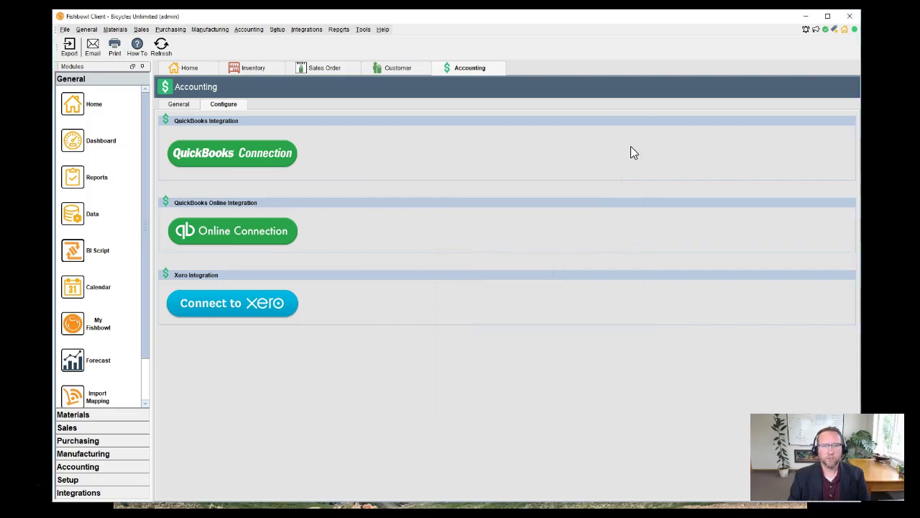
# Step: Go back to the Dallas Cavern sales order and re-examine the Custom Bike item's average, standard and FIFO/LIFO costs
pyautogui.click(318, 69)
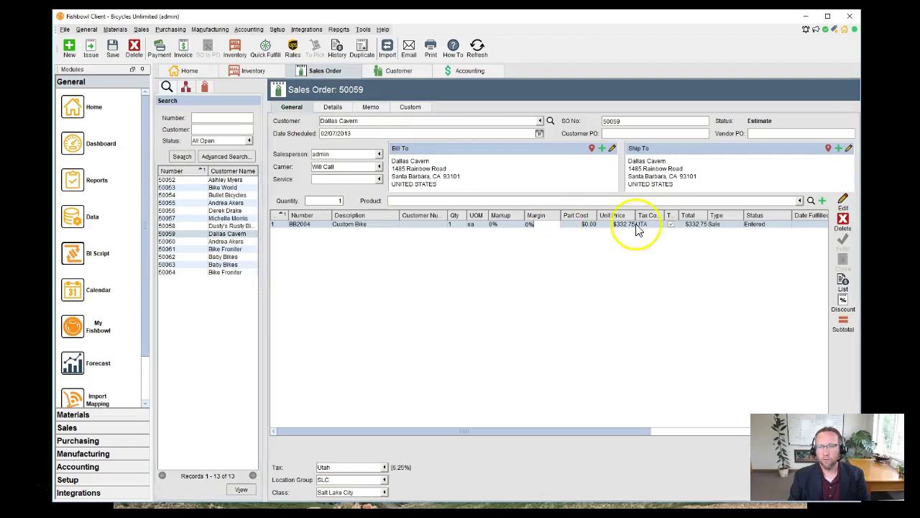
pyautogui.click(842, 203)
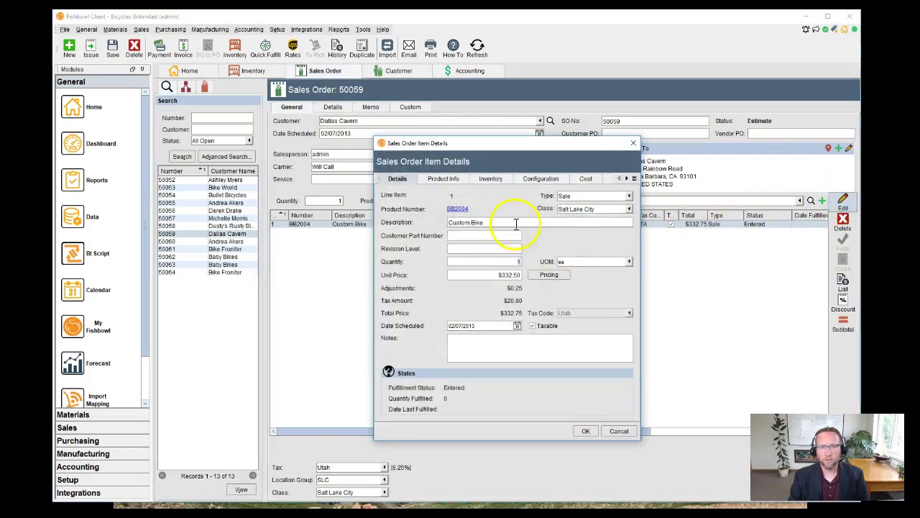
pyautogui.click(588, 179)
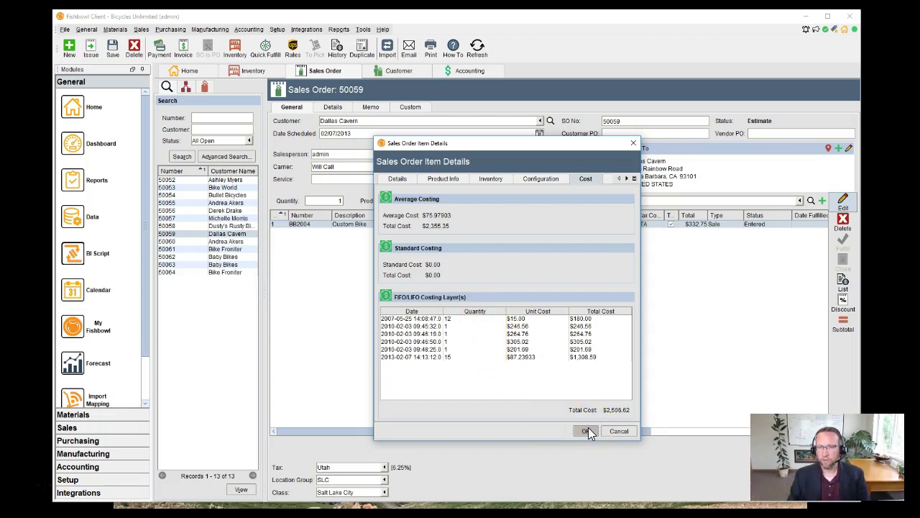
pyautogui.click(633, 143)
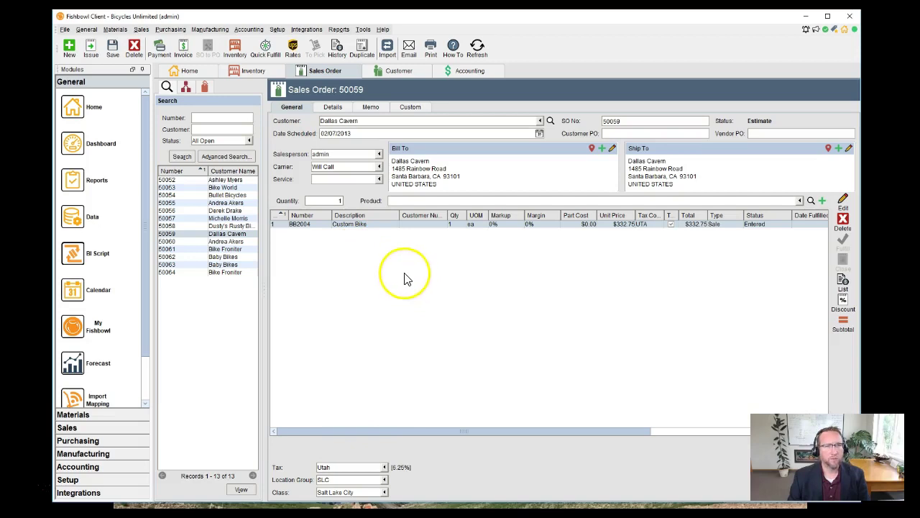
# Step: Open the customer payment form for the current sales order, review its deposit account, and close it without processing
pyautogui.click(160, 51)
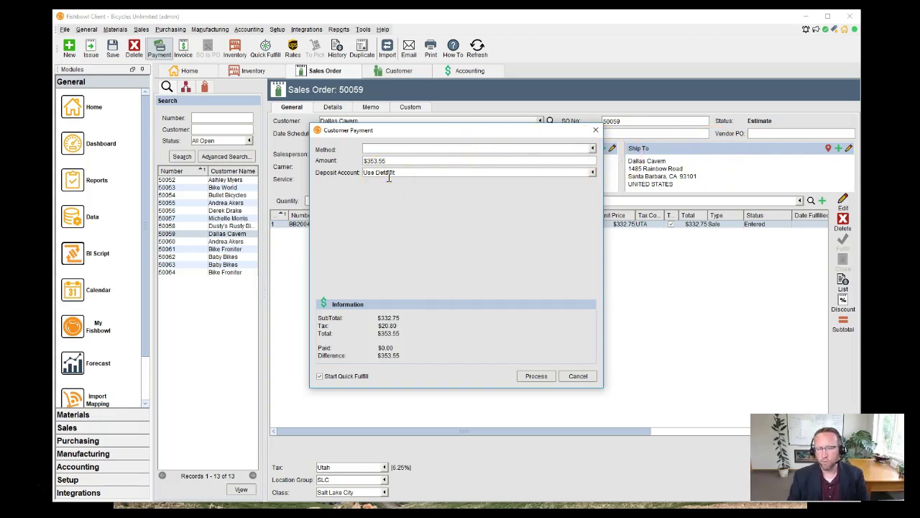
pyautogui.click(596, 130)
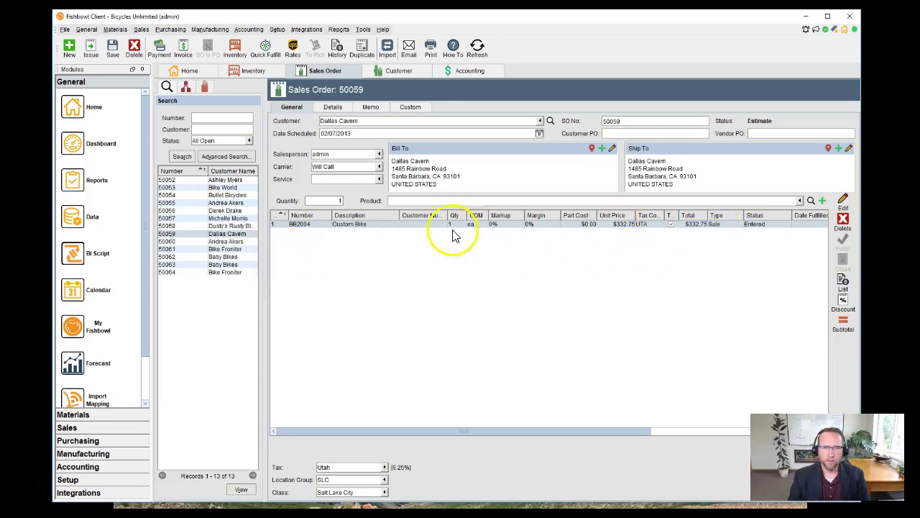
# Step: Browse the following sales orders to the Baby Bikes order with the Mountain Bike credit return and examine that line item's type
pyautogui.click(232, 242)
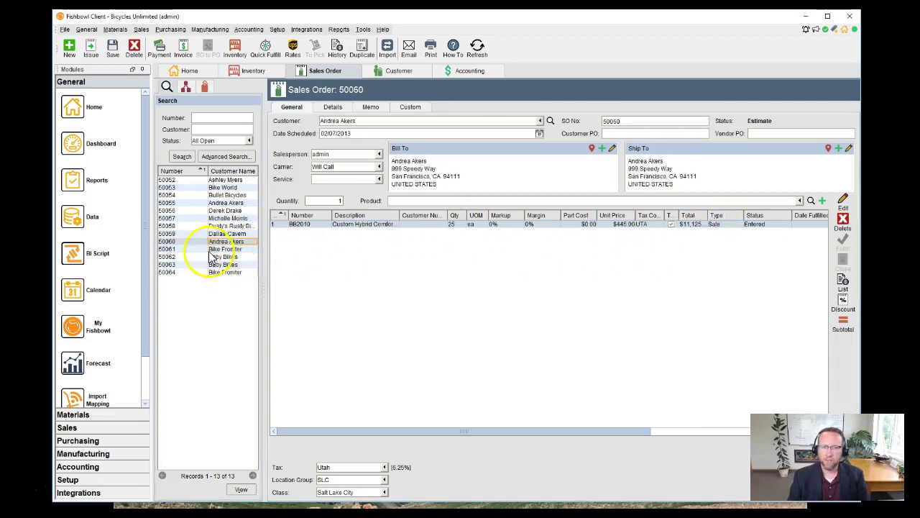
pyautogui.click(219, 249)
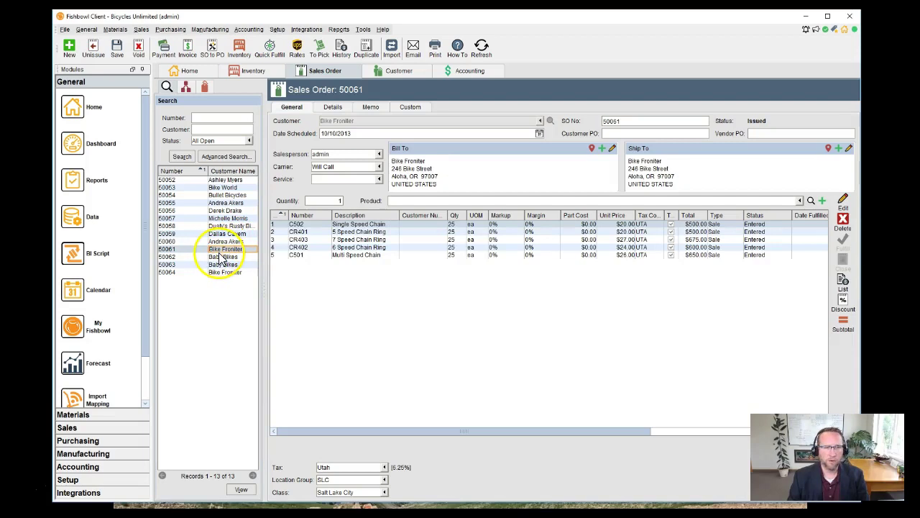
pyautogui.click(222, 256)
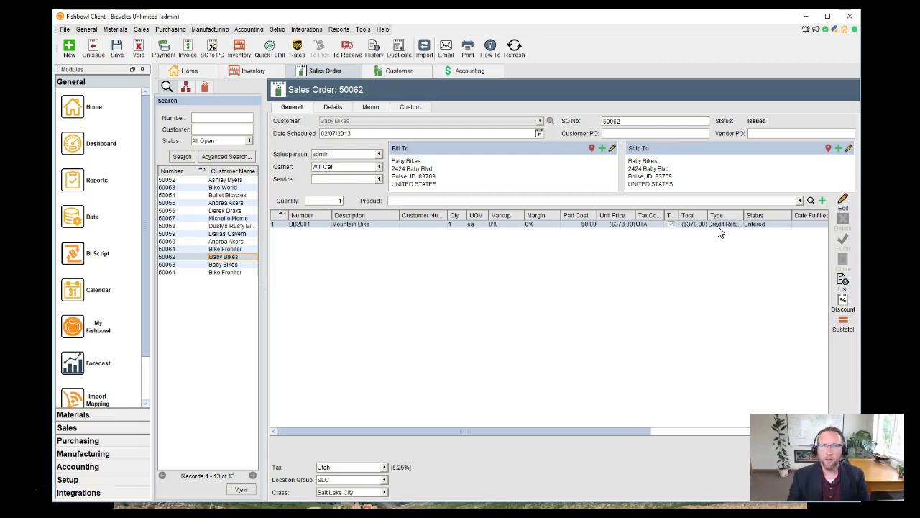
pyautogui.click(480, 272)
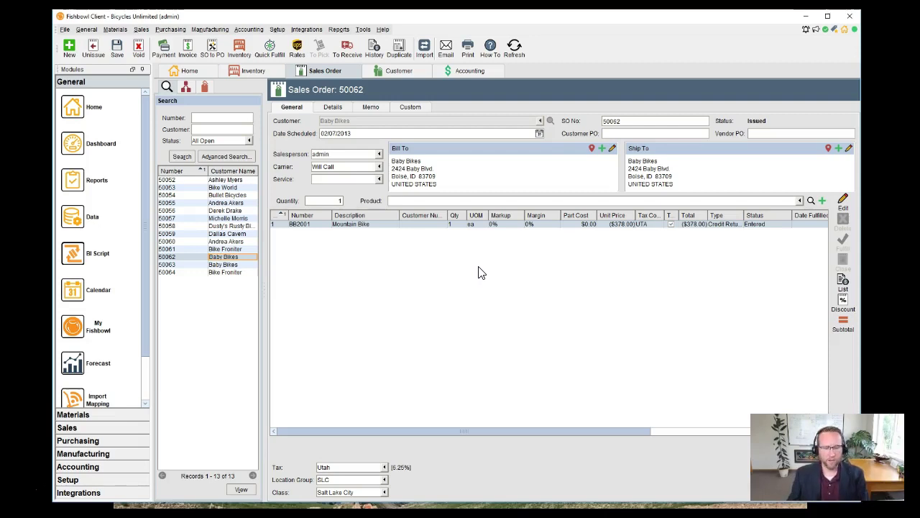
pyautogui.click(467, 279)
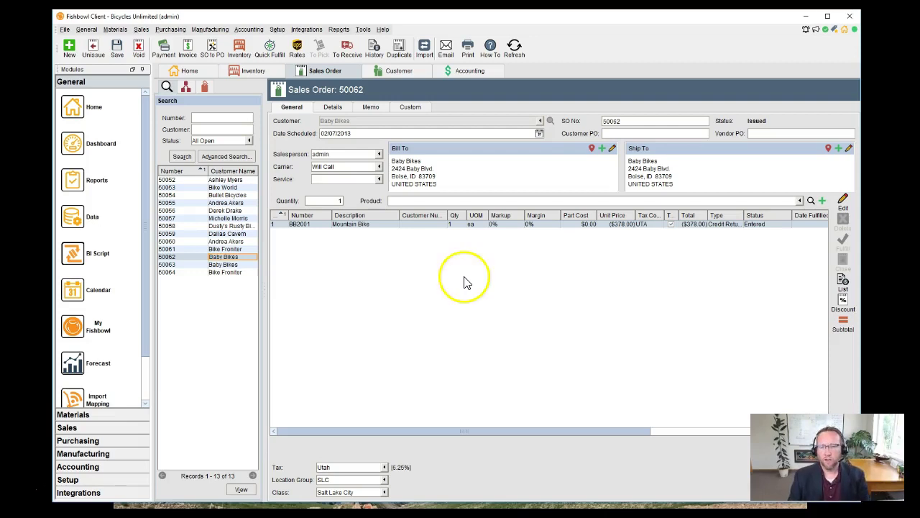